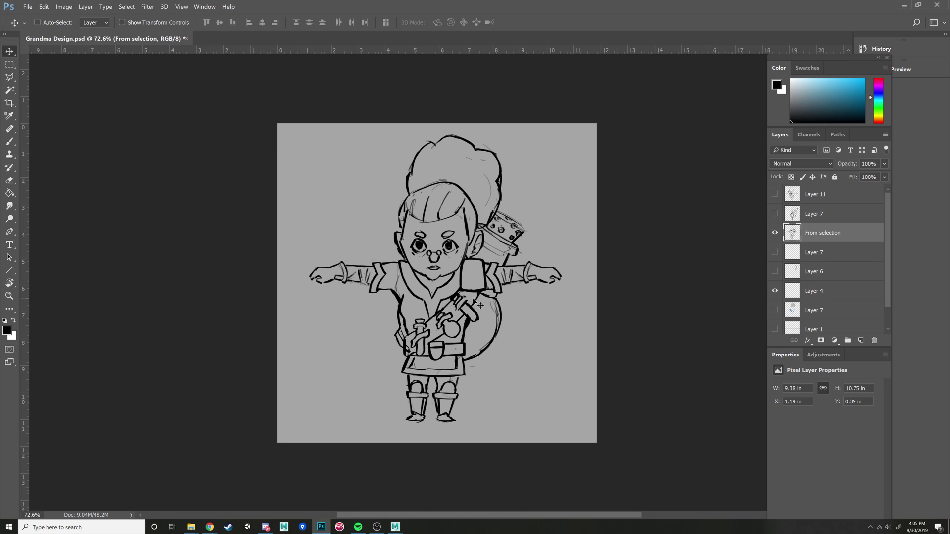
Switch to Maya and examine the block mesh standing between the side and front character reference planes.
{"action": "scroll", "coordinate": [569, 359], "scroll_direction": "up", "scroll_amount": 3}
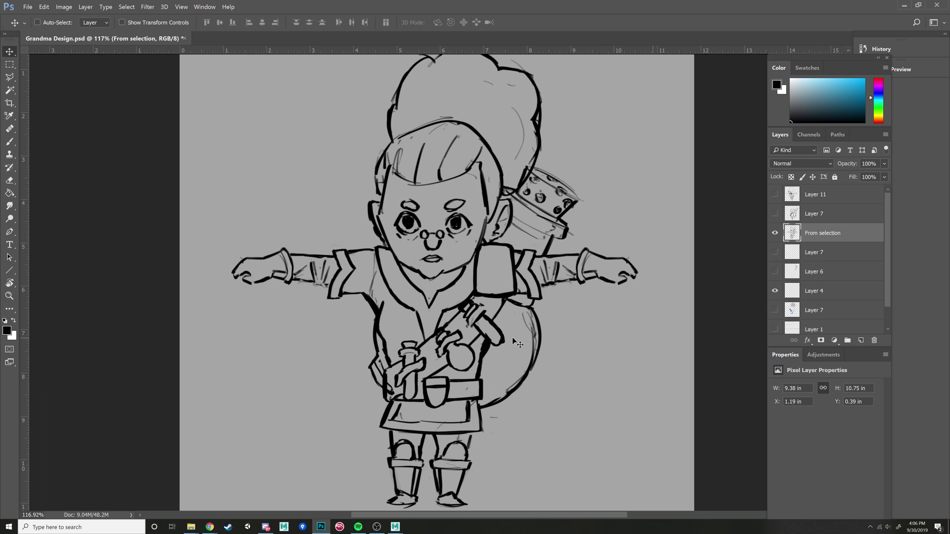
{"action": "left_click", "coordinate": [354, 497]}
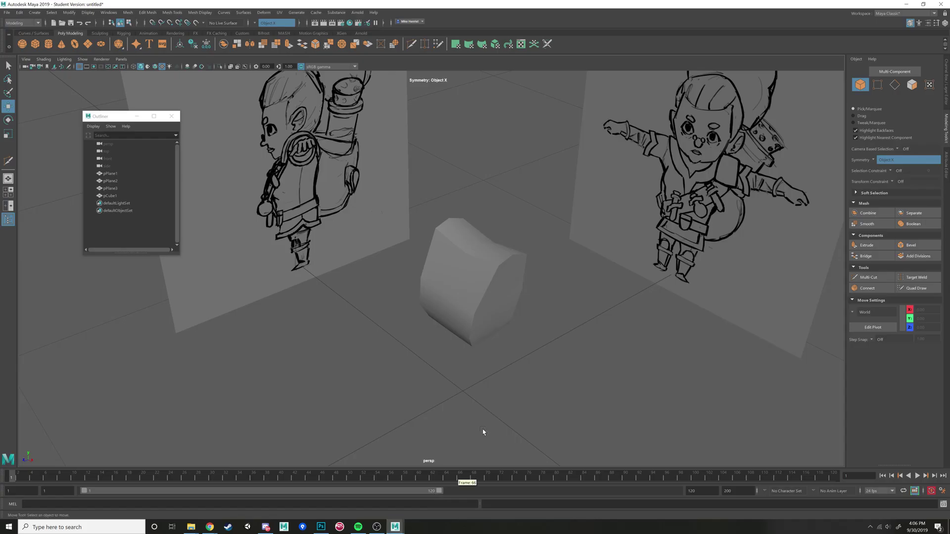
{"action": "mouse_move", "coordinate": [492, 293]}
{"action": "left_mouse_down"}
{"action": "mouse_move", "coordinate": [503, 311]}
{"action": "mouse_move", "coordinate": [414, 323]}
{"action": "mouse_move", "coordinate": [486, 323]}
{"action": "mouse_move", "coordinate": [451, 388]}
{"action": "left_mouse_up"}
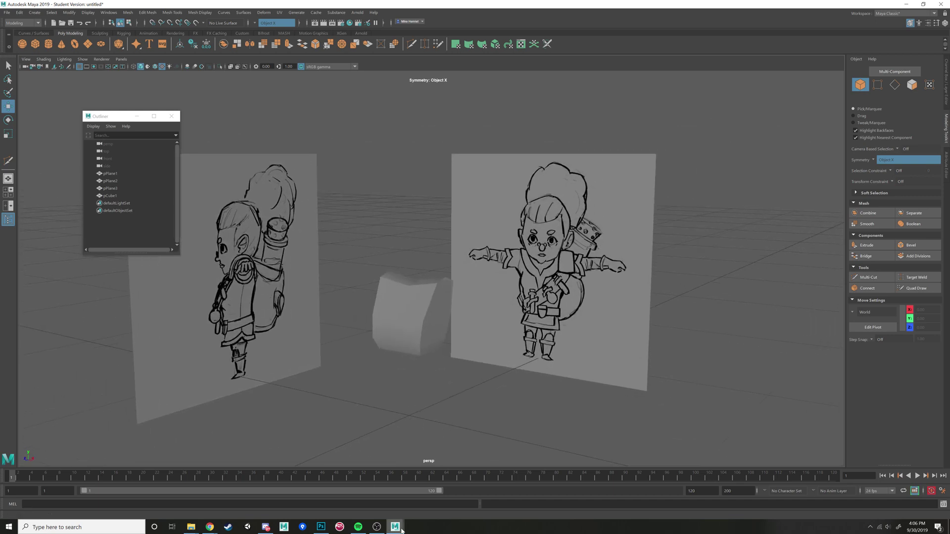
Return to Photoshop, lower the From selection layer's opacity to 46%, and add a new layer above it for brush drawing.
{"action": "left_click", "coordinate": [322, 527]}
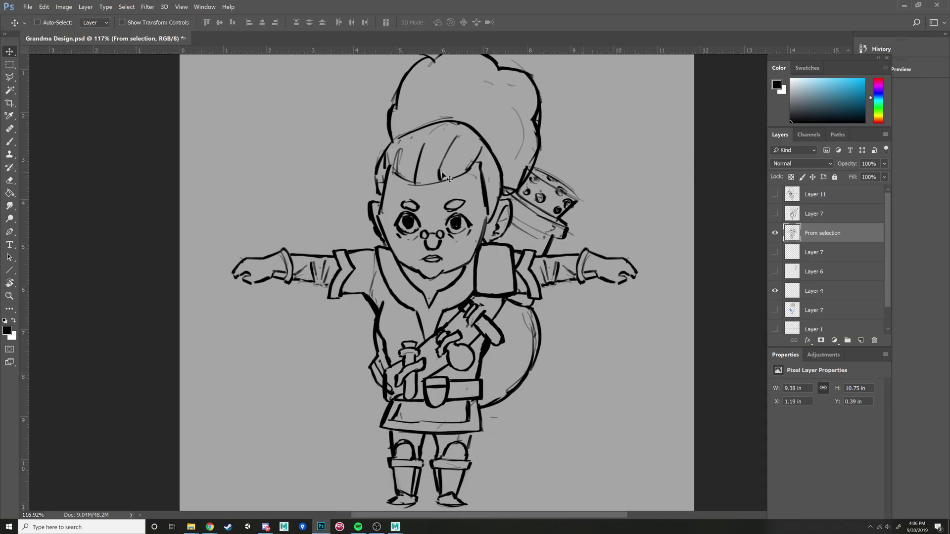
{"action": "left_click", "coordinate": [884, 164]}
{"action": "left_click_drag", "start_coordinate": [873, 175], "coordinate": [859, 179]}
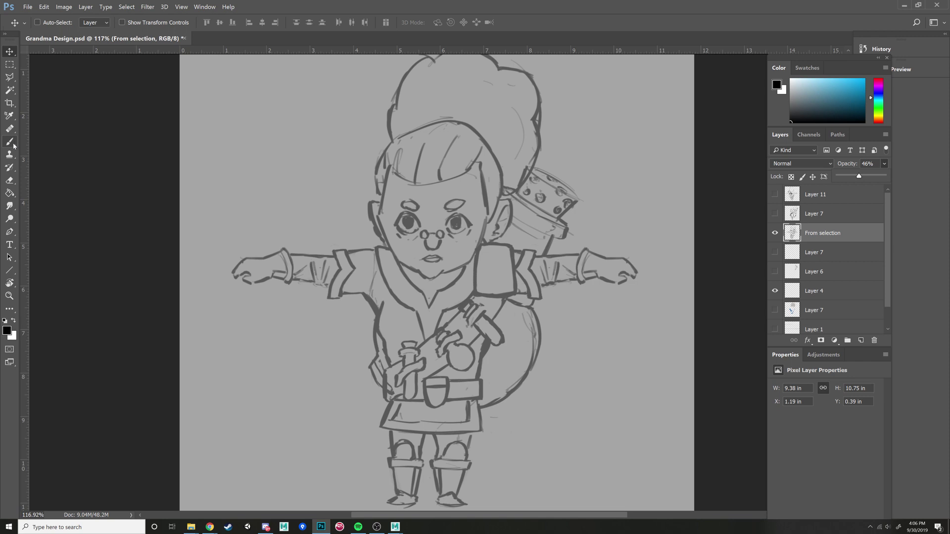
{"action": "left_click", "coordinate": [861, 341]}
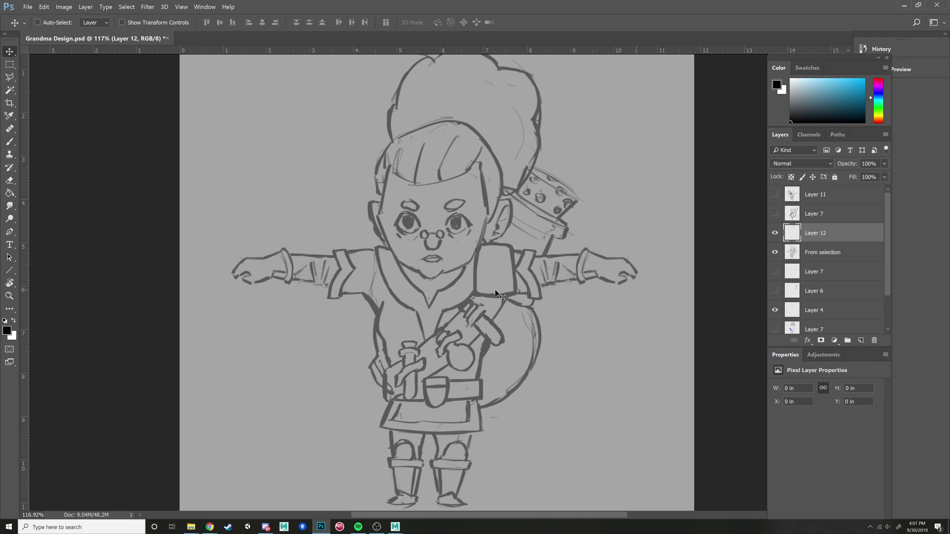
{"action": "key", "text": "b"}
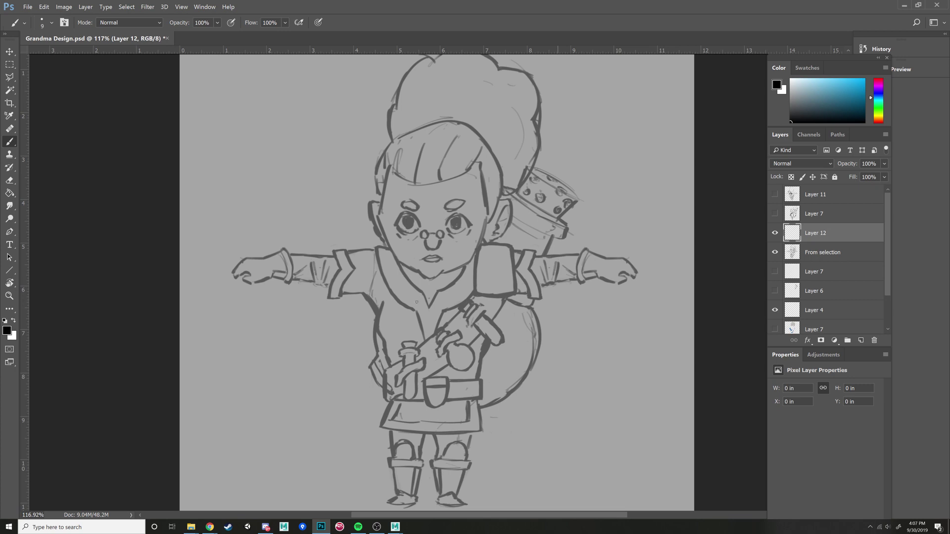
Trace the shoulder pad's outline in black on the new layer and add a short slanted line below its lower edge.
{"action": "scroll", "coordinate": [499, 300], "scroll_direction": "up", "scroll_amount": 3}
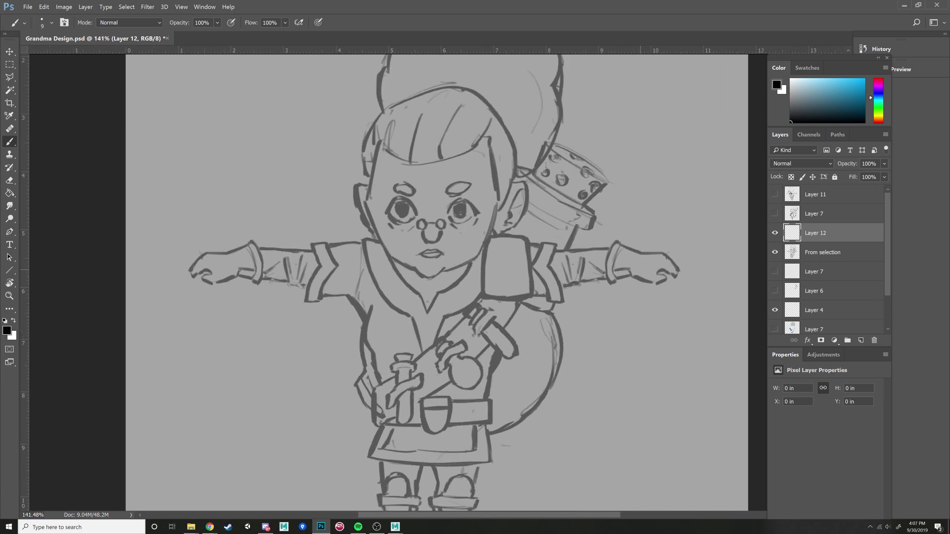
{"action": "scroll", "coordinate": [472, 295], "scroll_direction": "down", "scroll_amount": 5}
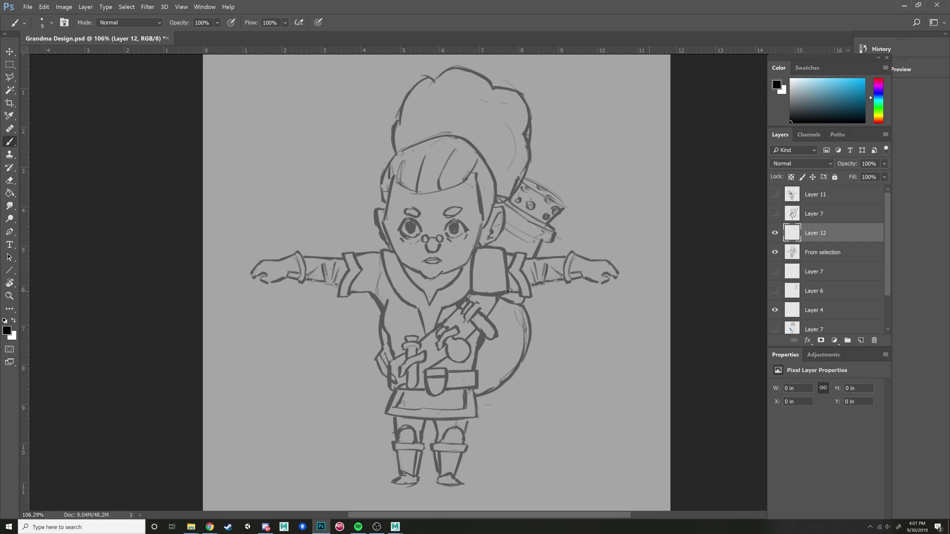
{"action": "mouse_move", "coordinate": [508, 291]}
{"action": "left_mouse_down"}
{"action": "mouse_move", "coordinate": [473, 294]}
{"action": "mouse_move", "coordinate": [474, 251]}
{"action": "mouse_move", "coordinate": [504, 250]}
{"action": "mouse_move", "coordinate": [509, 289]}
{"action": "left_mouse_up"}
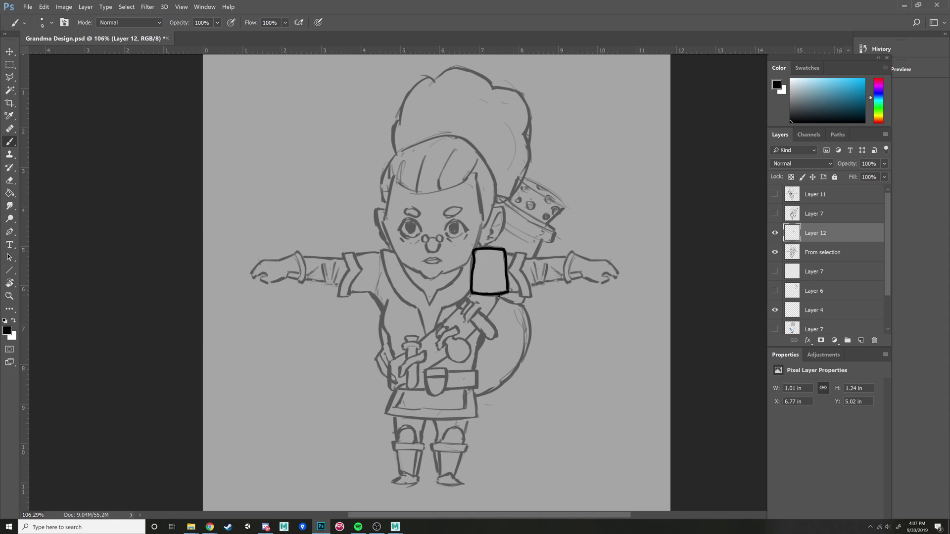
{"action": "left_click_drag", "start_coordinate": [498, 296], "coordinate": [491, 309]}
{"action": "left_click_drag", "start_coordinate": [490, 297], "coordinate": [484, 307]}
{"action": "left_click_drag", "start_coordinate": [477, 295], "coordinate": [472, 302]}
{"action": "key", "text": "ctrl+alt+z"}
{"action": "key", "text": "ctrl+alt+z"}
{"action": "key", "text": "ctrl+alt+z"}
{"action": "key", "text": "ctrl+alt+z"}
{"action": "key", "text": "ctrl+alt+z"}
{"action": "key", "text": "ctrl+alt+z"}
{"action": "key", "text": "ctrl+alt+z"}
Hide the From selection sketch and Layer 12, and show the back-view sketch on Layer 11.
{"action": "left_click", "coordinate": [775, 252]}
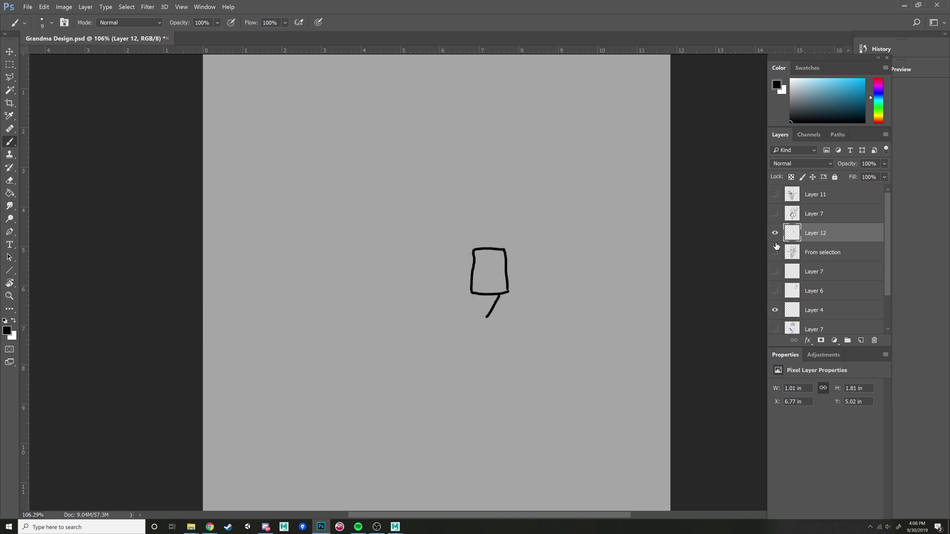
{"action": "left_click", "coordinate": [774, 233]}
{"action": "left_click", "coordinate": [774, 195]}
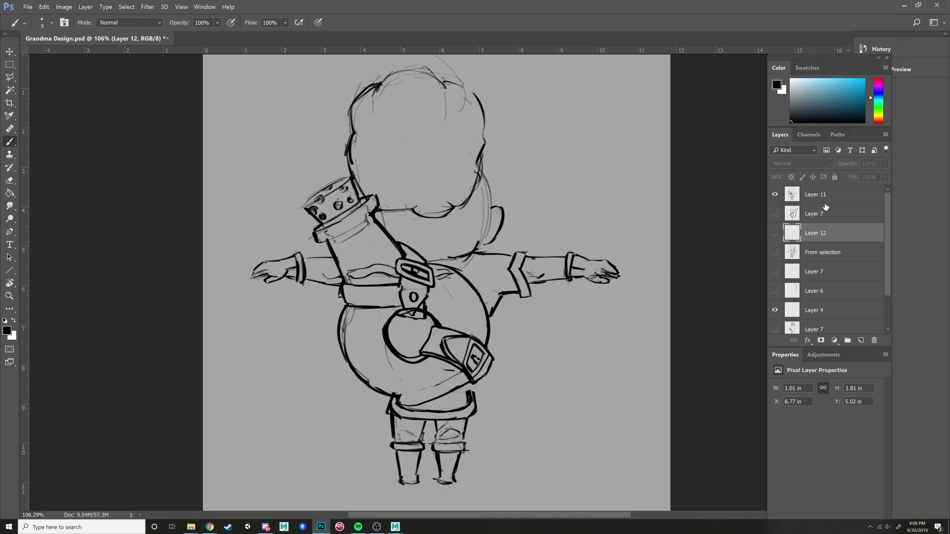
Add a new layer above Layer 11, reduce Layer 11's opacity to 34%, and make the new layer active.
{"action": "left_click", "coordinate": [861, 340]}
{"action": "mouse_move", "coordinate": [815, 230]}
{"action": "left_mouse_down"}
{"action": "mouse_move", "coordinate": [820, 195]}
{"action": "mouse_move", "coordinate": [853, 177]}
{"action": "left_mouse_up"}
{"action": "left_click", "coordinate": [816, 217]}
{"action": "left_click", "coordinate": [884, 177]}
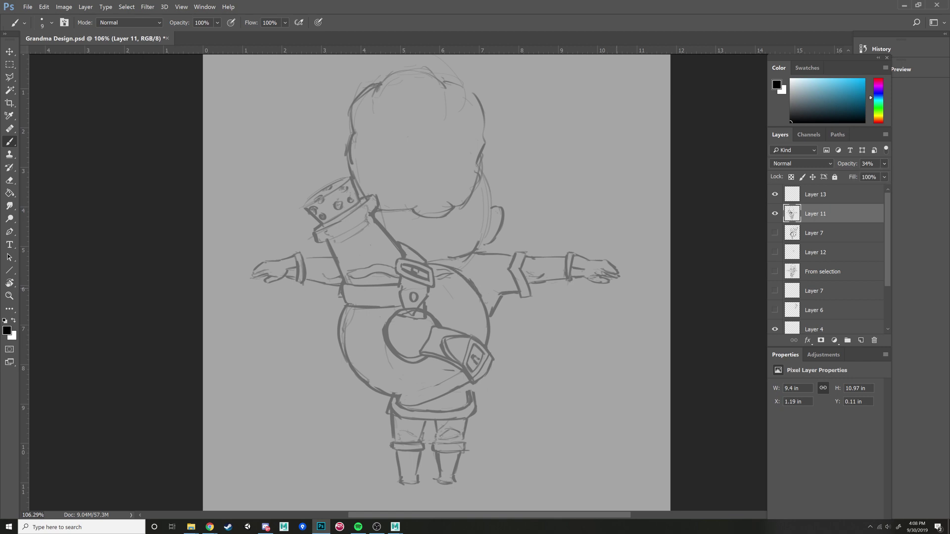
{"action": "key", "text": "alt+]"}
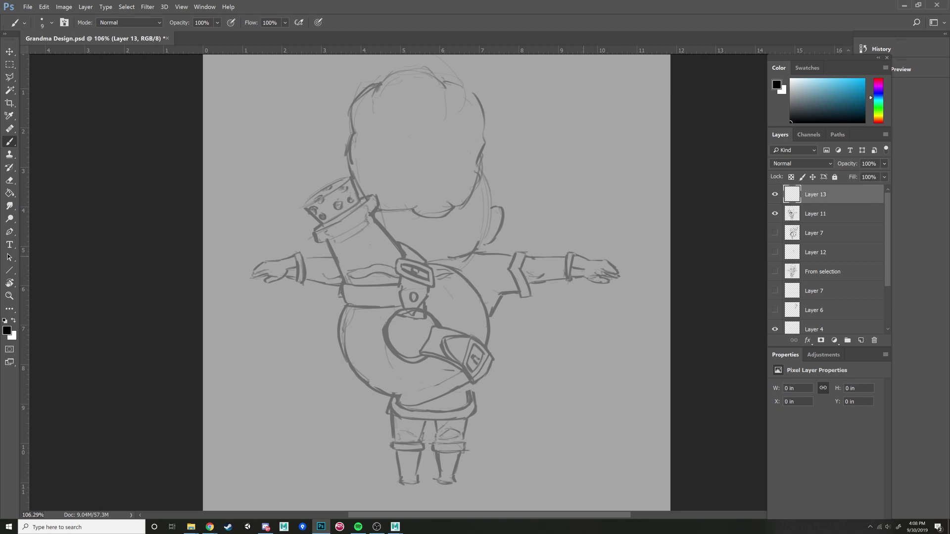
Try sketching edge lines across the back view's bare shoulder and sleeve, and undo all the strokes.
{"action": "left_click", "coordinate": [452, 269]}
{"action": "mouse_move", "coordinate": [473, 258]}
{"action": "left_mouse_down"}
{"action": "mouse_move", "coordinate": [496, 310]}
{"action": "mouse_move", "coordinate": [508, 267]}
{"action": "mouse_move", "coordinate": [485, 253]}
{"action": "mouse_move", "coordinate": [514, 254]}
{"action": "mouse_move", "coordinate": [464, 281]}
{"action": "mouse_move", "coordinate": [478, 293]}
{"action": "left_mouse_up"}
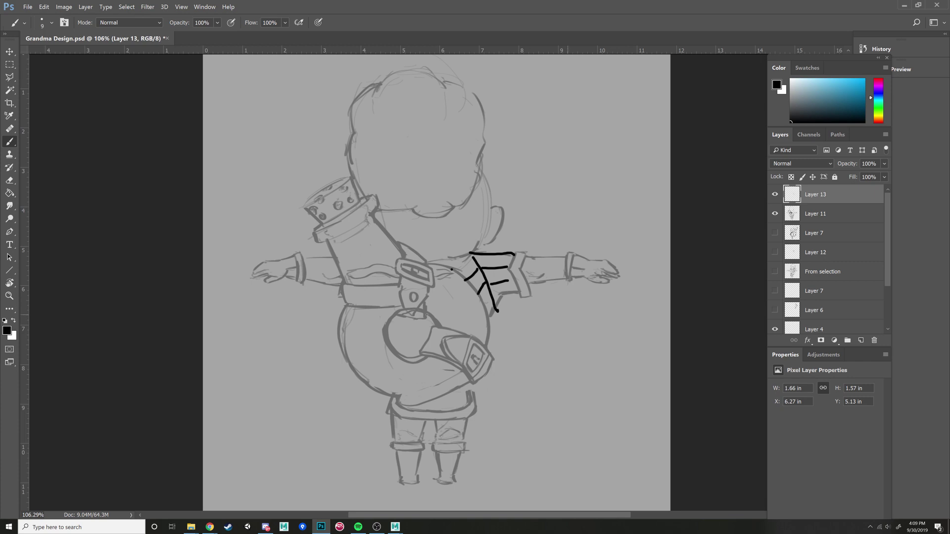
{"action": "key", "text": "ctrl+z"}
{"action": "key", "text": "ctrl+shift+z"}
{"action": "key", "text": "ctrl+z"}
{"action": "key", "text": "ctrl+z"}
{"action": "key", "text": "ctrl+z"}
{"action": "key", "text": "ctrl+z"}
{"action": "key", "text": "ctrl+z"}
{"action": "key", "text": "ctrl+z"}
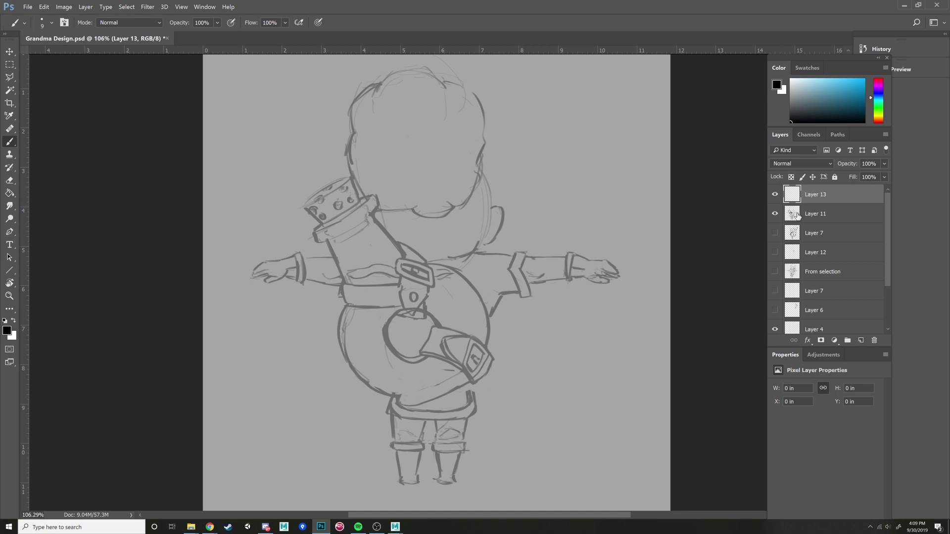
Hide the back-view layers, show the From selection sketch and Layer 12 again, and make Layer 12 active.
{"action": "left_click", "coordinate": [775, 194]}
{"action": "left_click", "coordinate": [775, 233]}
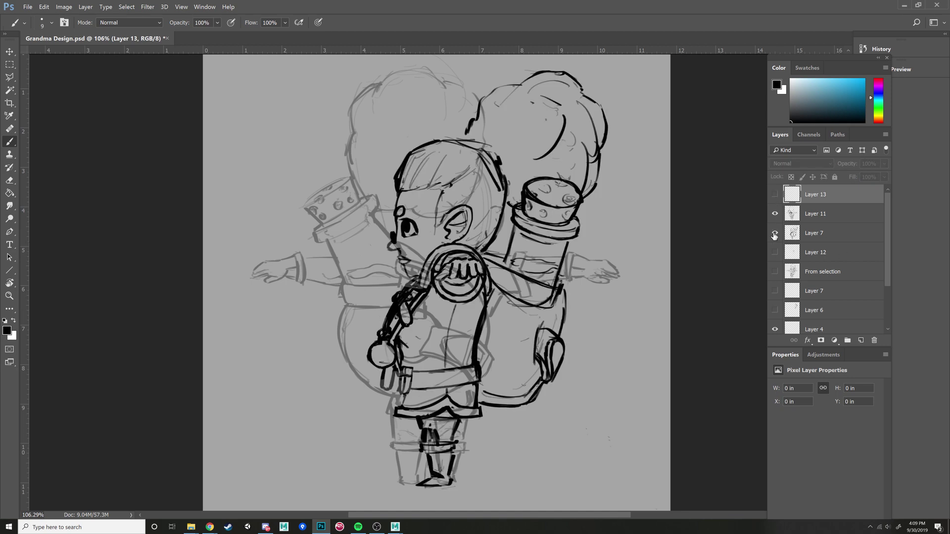
{"action": "left_click", "coordinate": [775, 232]}
{"action": "left_click", "coordinate": [775, 213]}
{"action": "left_click", "coordinate": [775, 272]}
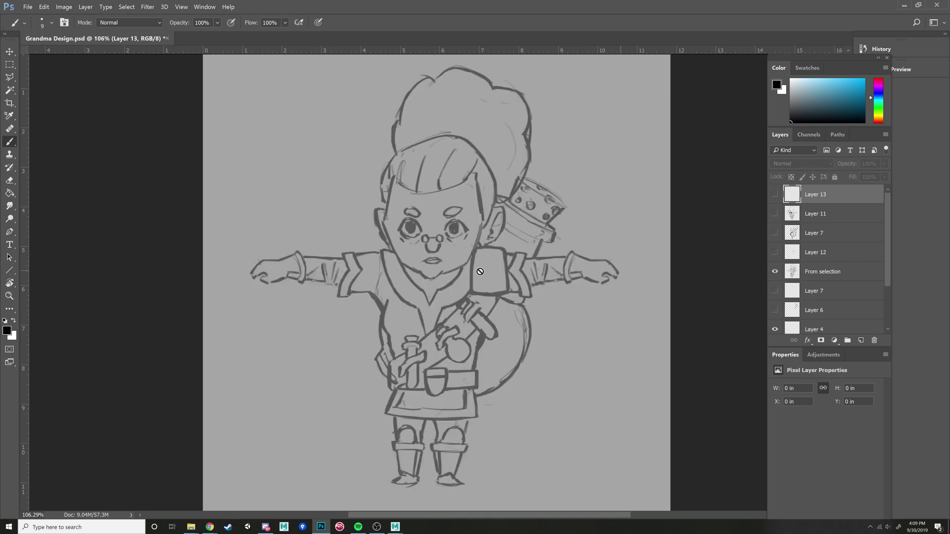
{"action": "left_click", "coordinate": [819, 252]}
{"action": "left_click", "coordinate": [775, 253]}
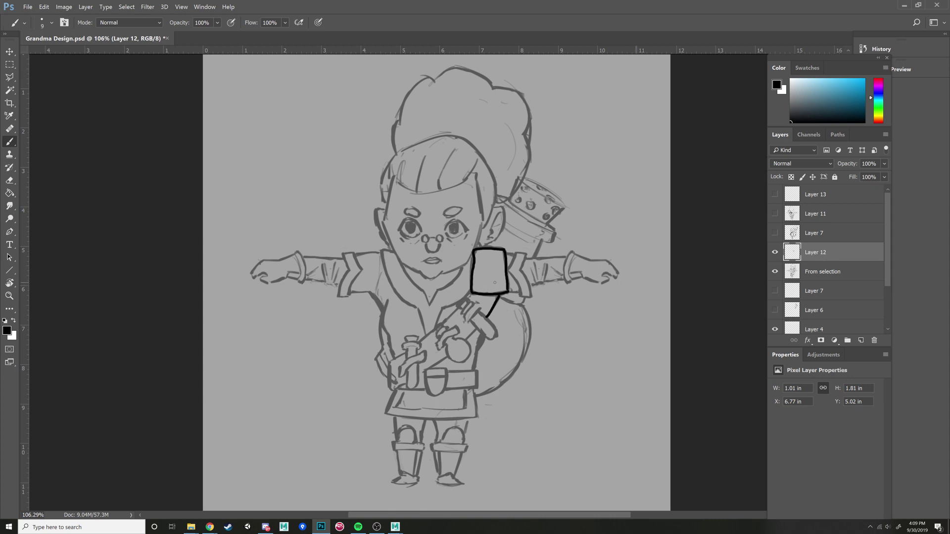
Fill the outlined shoulder pad with a grid of vertical and horizontal topology lines.
{"action": "mouse_move", "coordinate": [505, 280]}
{"action": "left_mouse_down"}
{"action": "mouse_move", "coordinate": [475, 280]}
{"action": "mouse_move", "coordinate": [496, 266]}
{"action": "mouse_move", "coordinate": [477, 267]}
{"action": "mouse_move", "coordinate": [506, 256]}
{"action": "left_mouse_up"}
{"action": "key", "text": "ctrl+z"}
{"action": "mouse_move", "coordinate": [505, 258]}
{"action": "left_mouse_down"}
{"action": "mouse_move", "coordinate": [478, 258]}
{"action": "mouse_move", "coordinate": [503, 252]}
{"action": "left_mouse_up"}
{"action": "mouse_move", "coordinate": [499, 294]}
{"action": "left_mouse_down"}
{"action": "mouse_move", "coordinate": [495, 251]}
{"action": "mouse_move", "coordinate": [483, 285]}
{"action": "left_mouse_up"}
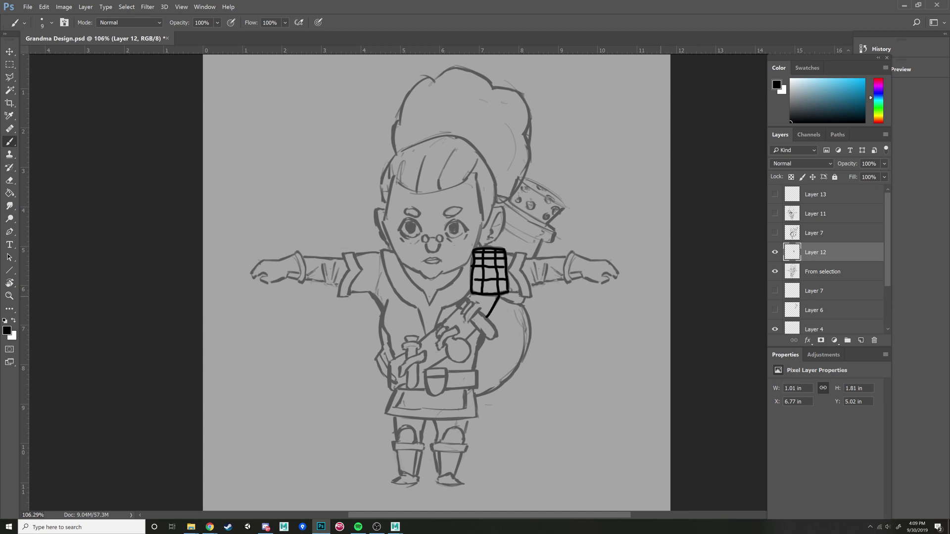
Outline the flared sleeve cuff beside the shoulder pad and divide it with topology lines.
{"action": "mouse_move", "coordinate": [518, 296]}
{"action": "left_mouse_down"}
{"action": "mouse_move", "coordinate": [534, 299]}
{"action": "mouse_move", "coordinate": [521, 271]}
{"action": "mouse_move", "coordinate": [526, 252]}
{"action": "mouse_move", "coordinate": [509, 269]}
{"action": "mouse_move", "coordinate": [521, 294]}
{"action": "left_mouse_up"}
{"action": "key", "text": "ctrl+z"}
{"action": "mouse_move", "coordinate": [519, 291]}
{"action": "left_mouse_down"}
{"action": "mouse_move", "coordinate": [529, 295]}
{"action": "mouse_move", "coordinate": [523, 289]}
{"action": "left_mouse_up"}
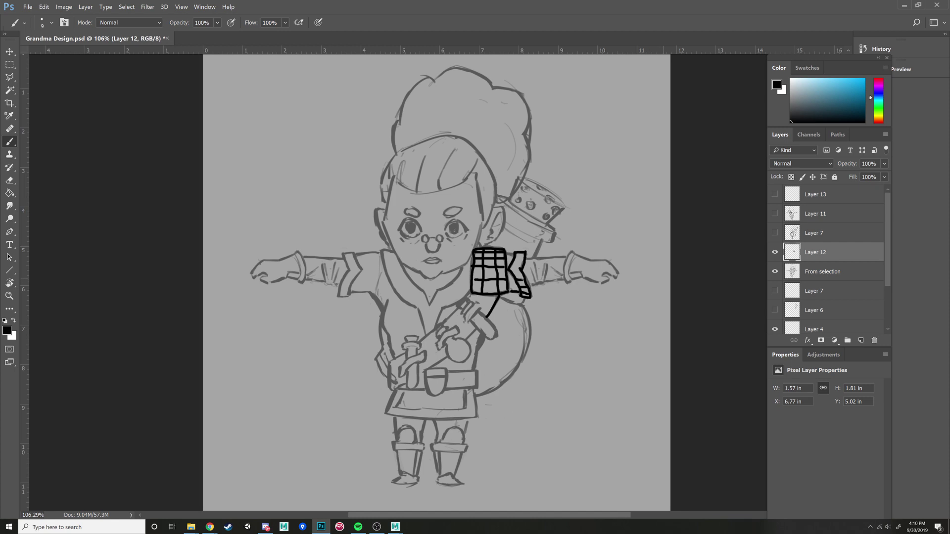
{"action": "mouse_move", "coordinate": [520, 268]}
{"action": "left_mouse_down"}
{"action": "mouse_move", "coordinate": [509, 269]}
{"action": "mouse_move", "coordinate": [525, 255]}
{"action": "left_mouse_up"}
Outline the sleeve opposite the shoulder pad, add a short underarm line, and fill the sleeve with grid lines.
{"action": "mouse_move", "coordinate": [376, 300]}
{"action": "left_mouse_down"}
{"action": "mouse_move", "coordinate": [382, 307]}
{"action": "mouse_move", "coordinate": [381, 253]}
{"action": "left_mouse_up"}
{"action": "mouse_move", "coordinate": [381, 253]}
{"action": "left_mouse_down"}
{"action": "mouse_move", "coordinate": [356, 254]}
{"action": "mouse_move", "coordinate": [371, 275]}
{"action": "mouse_move", "coordinate": [355, 293]}
{"action": "mouse_move", "coordinate": [383, 307]}
{"action": "mouse_move", "coordinate": [358, 293]}
{"action": "left_mouse_up"}
{"action": "key", "text": "ctrl+z"}
{"action": "key", "text": "ctrl+z"}
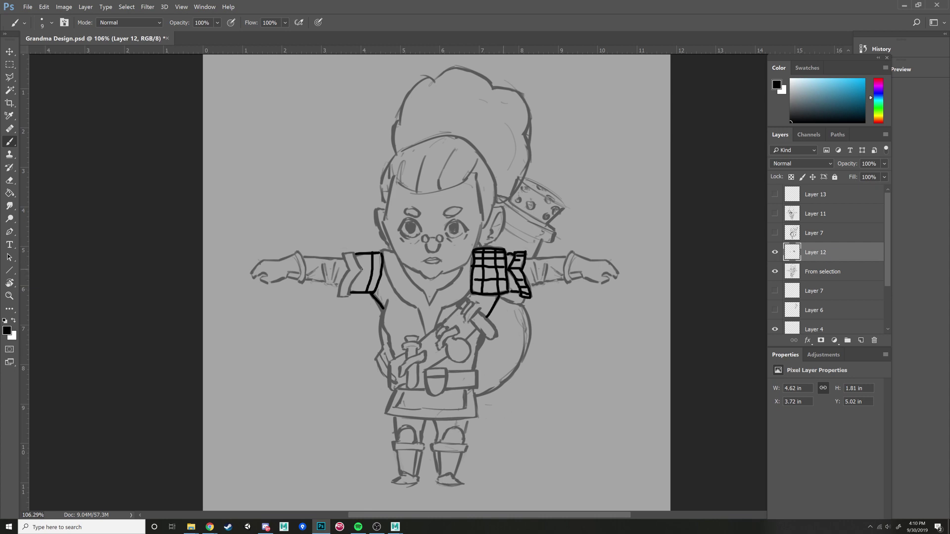
{"action": "left_click_drag", "start_coordinate": [361, 270], "coordinate": [350, 289]}
{"action": "mouse_move", "coordinate": [356, 256]}
{"action": "left_mouse_down"}
{"action": "mouse_move", "coordinate": [377, 255]}
{"action": "mouse_move", "coordinate": [363, 266]}
{"action": "mouse_move", "coordinate": [381, 274]}
{"action": "mouse_move", "coordinate": [353, 289]}
{"action": "left_mouse_up"}
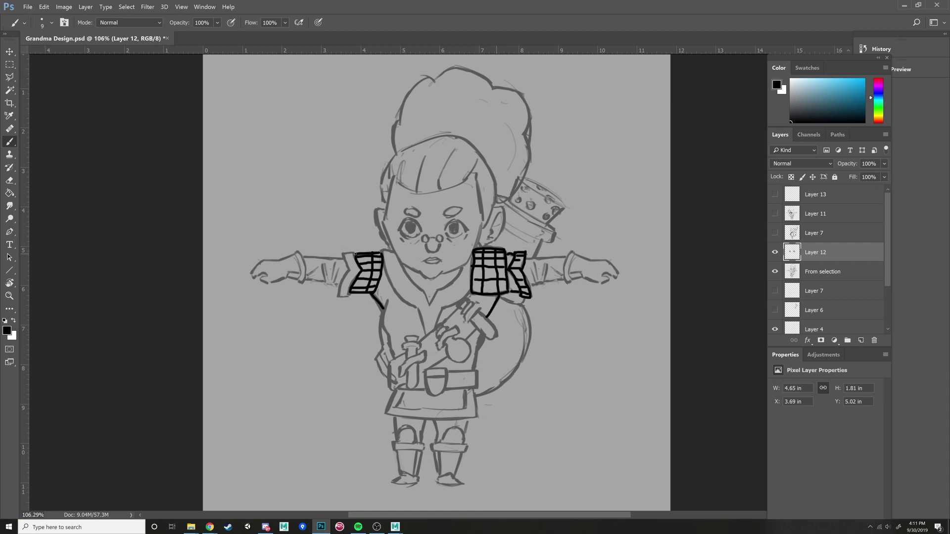
Outline the flared cuff at the end of the gridded sleeve and divide it with short edge lines.
{"action": "mouse_move", "coordinate": [355, 254]}
{"action": "left_mouse_down"}
{"action": "mouse_move", "coordinate": [347, 254]}
{"action": "mouse_move", "coordinate": [351, 271]}
{"action": "mouse_move", "coordinate": [337, 297]}
{"action": "left_mouse_up"}
{"action": "left_click_drag", "start_coordinate": [355, 255], "coordinate": [352, 286]}
{"action": "mouse_move", "coordinate": [349, 296]}
{"action": "left_mouse_down"}
{"action": "mouse_move", "coordinate": [338, 297]}
{"action": "mouse_move", "coordinate": [339, 283]}
{"action": "left_mouse_up"}
{"action": "left_click_drag", "start_coordinate": [349, 263], "coordinate": [358, 261]}
Draw an angled cylinder in the empty space beside the head and divide its near end cap with radial lines.
{"action": "mouse_move", "coordinate": [355, 192]}
{"action": "left_mouse_down"}
{"action": "mouse_move", "coordinate": [346, 155]}
{"action": "mouse_move", "coordinate": [313, 146]}
{"action": "mouse_move", "coordinate": [296, 168]}
{"action": "mouse_move", "coordinate": [298, 191]}
{"action": "mouse_move", "coordinate": [333, 204]}
{"action": "mouse_move", "coordinate": [351, 195]}
{"action": "mouse_move", "coordinate": [296, 230]}
{"action": "left_mouse_up"}
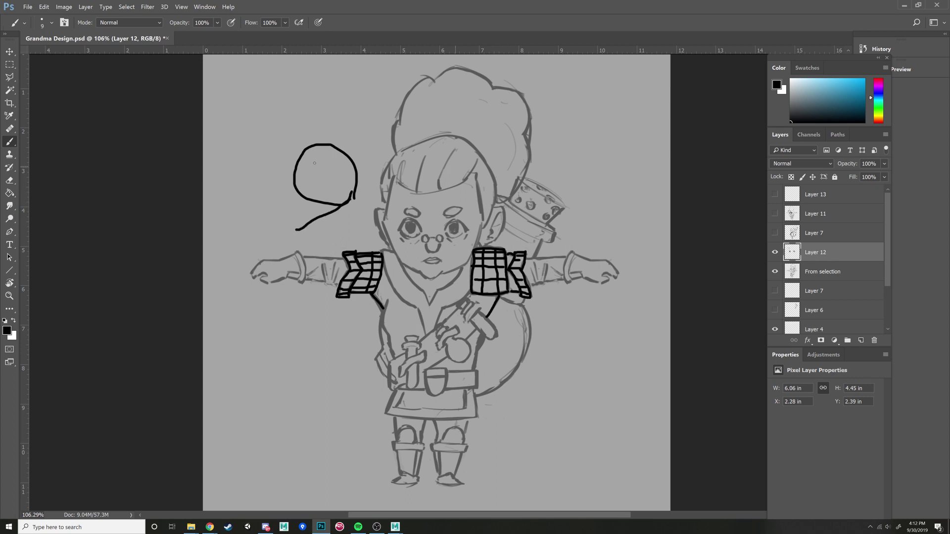
{"action": "mouse_move", "coordinate": [307, 145]}
{"action": "left_mouse_down"}
{"action": "mouse_move", "coordinate": [244, 170]}
{"action": "mouse_move", "coordinate": [280, 175]}
{"action": "mouse_move", "coordinate": [297, 208]}
{"action": "mouse_move", "coordinate": [285, 232]}
{"action": "mouse_move", "coordinate": [250, 215]}
{"action": "mouse_move", "coordinate": [241, 172]}
{"action": "left_mouse_up"}
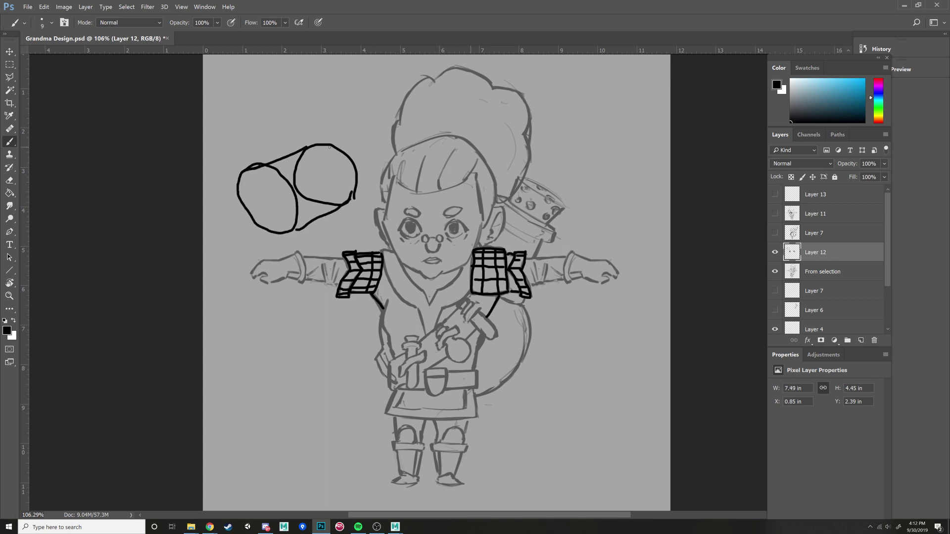
{"action": "left_click_drag", "start_coordinate": [267, 167], "coordinate": [269, 233]}
{"action": "left_click_drag", "start_coordinate": [296, 210], "coordinate": [237, 189]}
{"action": "mouse_move", "coordinate": [265, 201]}
{"action": "left_mouse_down"}
{"action": "mouse_move", "coordinate": [289, 182]}
{"action": "mouse_move", "coordinate": [252, 208]}
{"action": "left_mouse_up"}
{"action": "left_click_drag", "start_coordinate": [249, 167], "coordinate": [290, 232]}
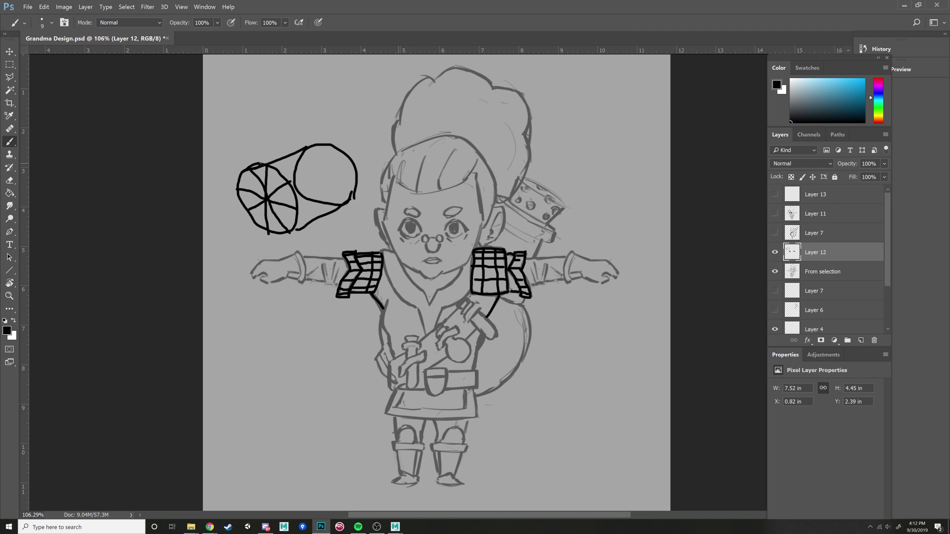
Draw lengthwise edge lines along the cylinder's upper side from the cap divisions, cleaning up the top line with the Eraser.
{"action": "left_click_drag", "start_coordinate": [260, 164], "coordinate": [299, 150]}
{"action": "key", "text": "ctrl+z"}
{"action": "left_click_drag", "start_coordinate": [257, 164], "coordinate": [301, 149]}
{"action": "key", "text": "e"}
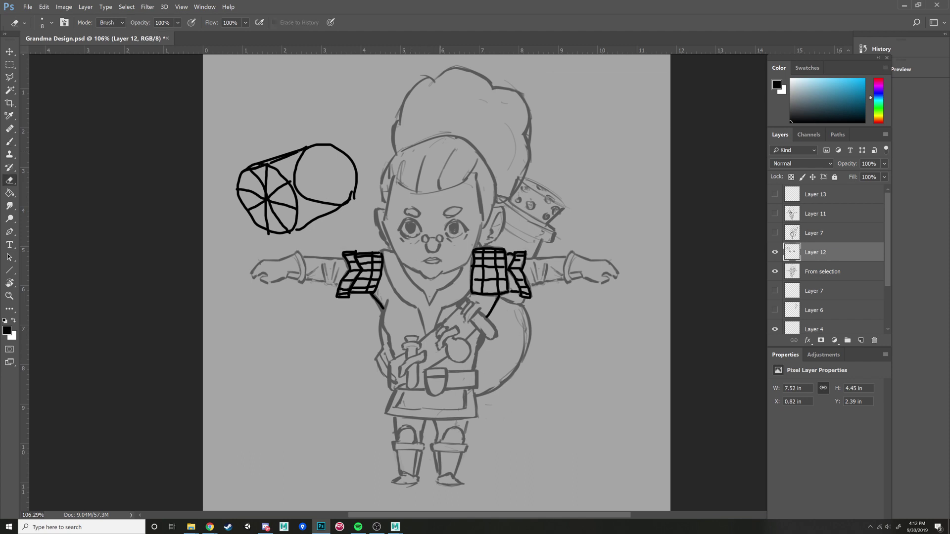
{"action": "mouse_move", "coordinate": [269, 164]}
{"action": "left_mouse_down"}
{"action": "mouse_move", "coordinate": [297, 152]}
{"action": "mouse_move", "coordinate": [280, 161]}
{"action": "left_mouse_up"}
{"action": "key", "text": "b"}
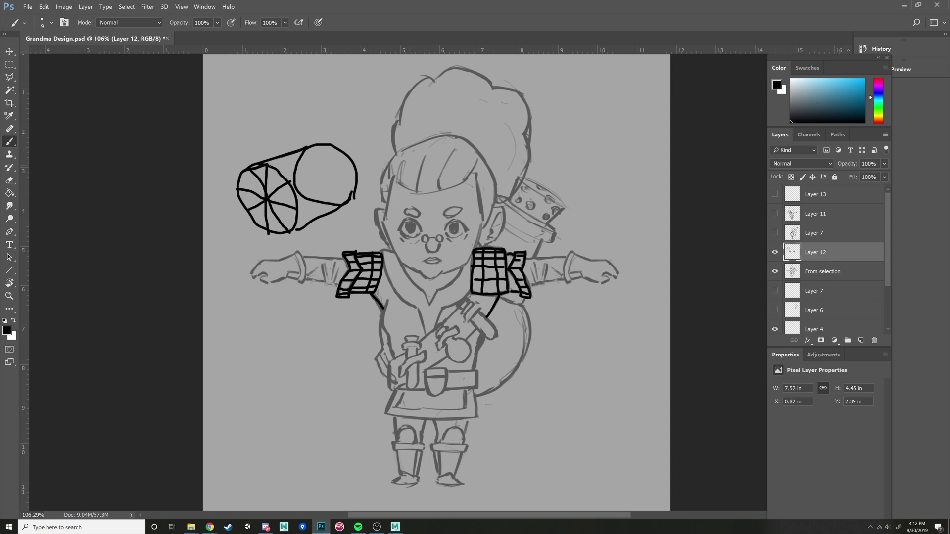
{"action": "left_click_drag", "start_coordinate": [267, 165], "coordinate": [331, 144]}
{"action": "left_click", "coordinate": [351, 161], "text": "shift"}
{"action": "left_click", "coordinate": [355, 181], "text": "shift"}
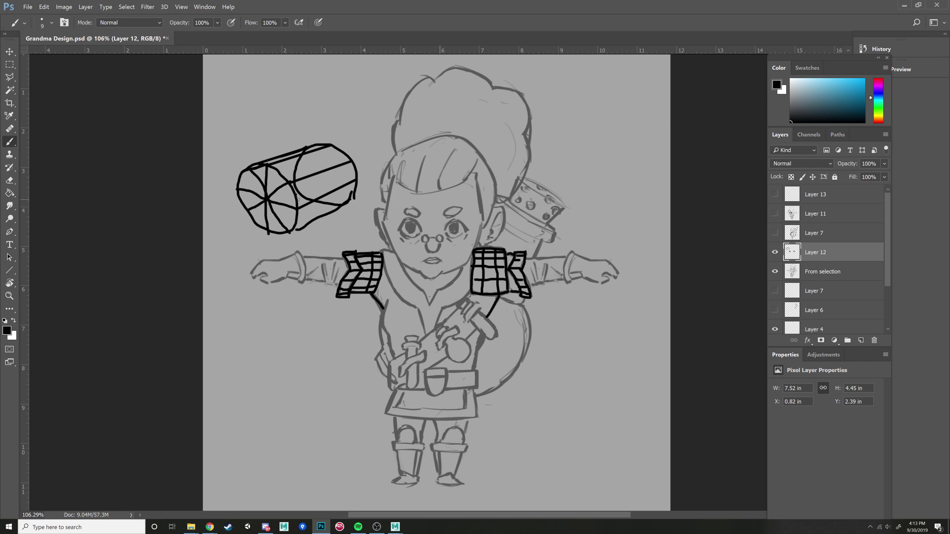
Add the remaining lengthwise edge lines along the cylinder's side down to its lower edge.
{"action": "mouse_move", "coordinate": [297, 197]}
{"action": "left_mouse_down"}
{"action": "mouse_move", "coordinate": [269, 196]}
{"action": "mouse_move", "coordinate": [289, 222]}
{"action": "mouse_move", "coordinate": [260, 197]}
{"action": "mouse_move", "coordinate": [245, 201]}
{"action": "left_mouse_up"}
{"action": "left_click_drag", "start_coordinate": [301, 194], "coordinate": [356, 172]}
{"action": "left_click_drag", "start_coordinate": [280, 173], "coordinate": [346, 152]}
{"action": "key", "text": "ctrl+z"}
{"action": "mouse_move", "coordinate": [279, 173]}
{"action": "left_mouse_down"}
{"action": "mouse_move", "coordinate": [330, 152]}
{"action": "mouse_move", "coordinate": [280, 173]}
{"action": "left_mouse_up"}
{"action": "key", "text": "ctrl+z"}
{"action": "left_click_drag", "start_coordinate": [297, 227], "coordinate": [355, 194]}
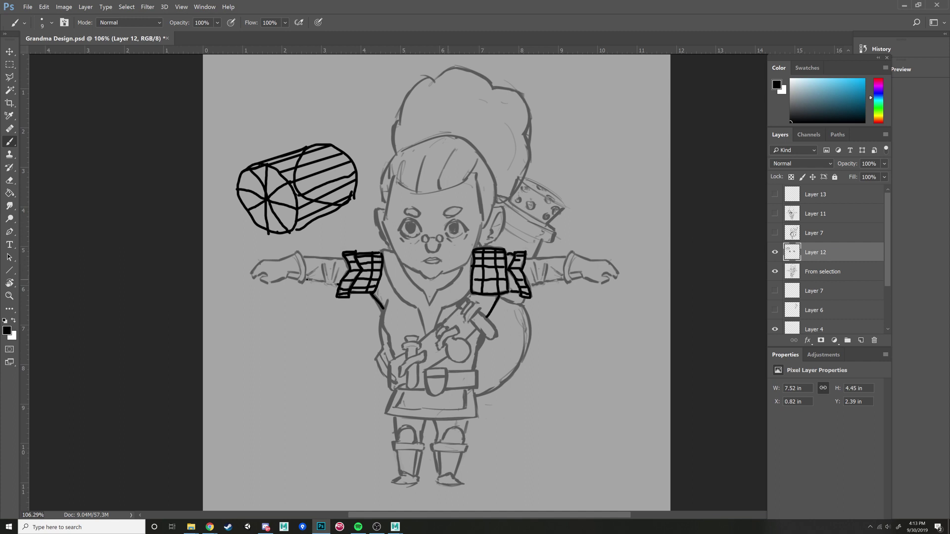
Outline the forearm beyond the cuff opposite the shoulder pad and fill it with crosswise and lengthwise topology lines.
{"action": "left_click_drag", "start_coordinate": [306, 279], "coordinate": [340, 286]}
{"action": "left_click_drag", "start_coordinate": [302, 257], "coordinate": [342, 258]}
{"action": "left_click_drag", "start_coordinate": [329, 259], "coordinate": [329, 282]}
{"action": "mouse_move", "coordinate": [338, 260]}
{"action": "left_mouse_down"}
{"action": "mouse_move", "coordinate": [338, 283]}
{"action": "mouse_move", "coordinate": [321, 281]}
{"action": "left_mouse_up"}
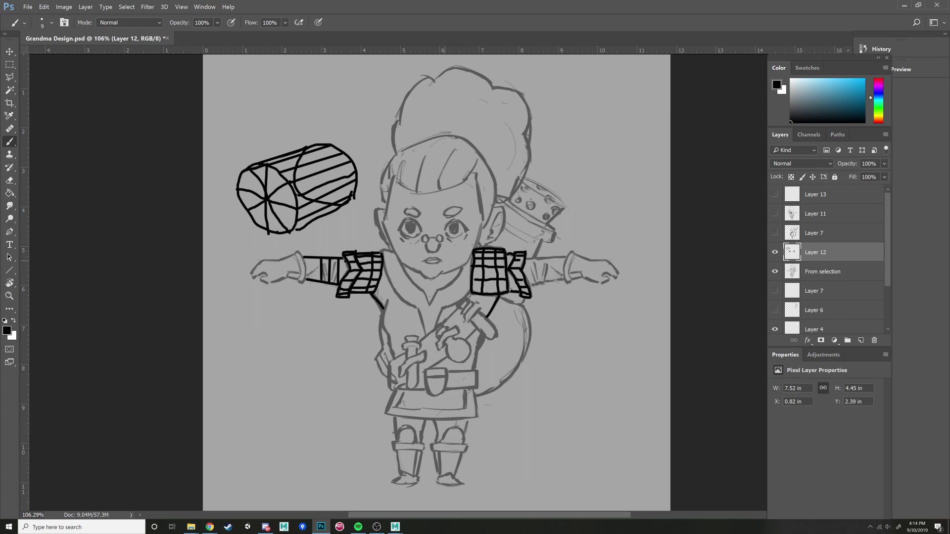
{"action": "left_click_drag", "start_coordinate": [303, 259], "coordinate": [346, 261]}
{"action": "mouse_move", "coordinate": [305, 268]}
{"action": "left_mouse_down"}
{"action": "mouse_move", "coordinate": [337, 271]}
{"action": "mouse_move", "coordinate": [304, 264]}
{"action": "mouse_move", "coordinate": [337, 283]}
{"action": "left_mouse_up"}
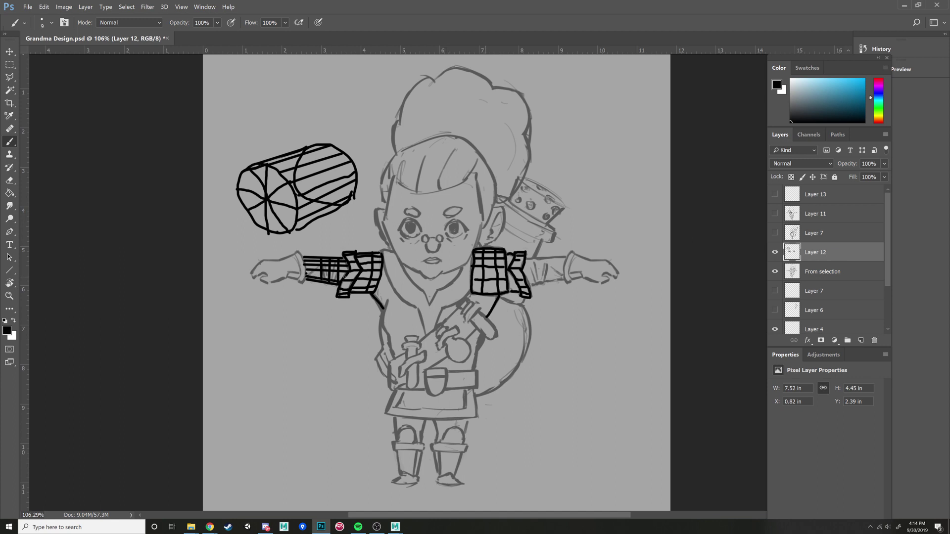
{"action": "left_click_drag", "start_coordinate": [346, 276], "coordinate": [305, 273]}
Trace the flared glove cuff at the wrist of the gridded arm, undoing and redrawing its unwanted strokes.
{"action": "mouse_move", "coordinate": [298, 251]}
{"action": "left_mouse_down"}
{"action": "mouse_move", "coordinate": [303, 285]}
{"action": "mouse_move", "coordinate": [282, 260]}
{"action": "left_mouse_up"}
{"action": "mouse_move", "coordinate": [295, 273]}
{"action": "left_mouse_down"}
{"action": "mouse_move", "coordinate": [285, 272]}
{"action": "mouse_move", "coordinate": [301, 271]}
{"action": "mouse_move", "coordinate": [297, 258]}
{"action": "left_mouse_up"}
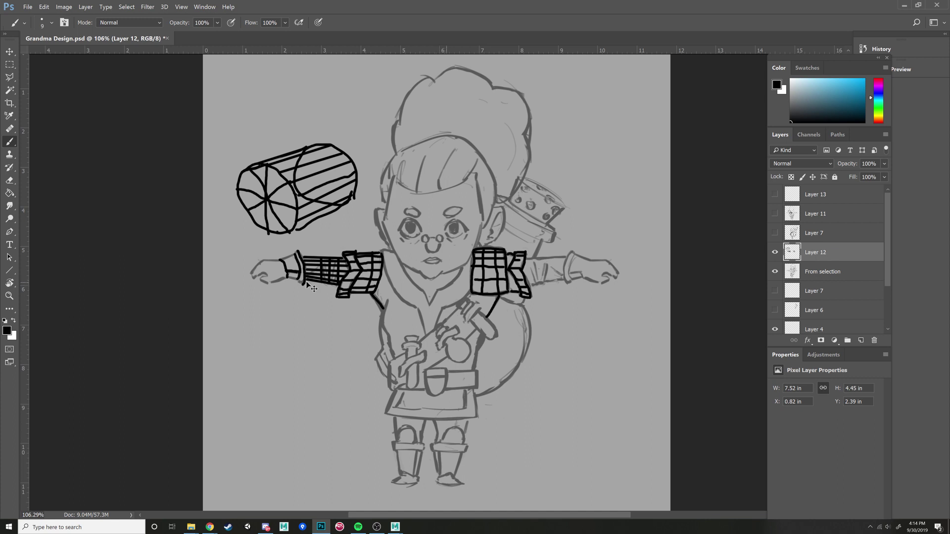
{"action": "key", "text": "ctrl+z"}
{"action": "key", "text": "ctrl+z"}
{"action": "left_click_drag", "start_coordinate": [292, 278], "coordinate": [304, 285]}
{"action": "left_click_drag", "start_coordinate": [280, 259], "coordinate": [297, 252]}
Trace the thumb and lower palm of the hand beyond the flared glove cuff.
{"action": "left_click_drag", "start_coordinate": [285, 276], "coordinate": [274, 268]}
{"action": "left_click_drag", "start_coordinate": [285, 278], "coordinate": [274, 280]}
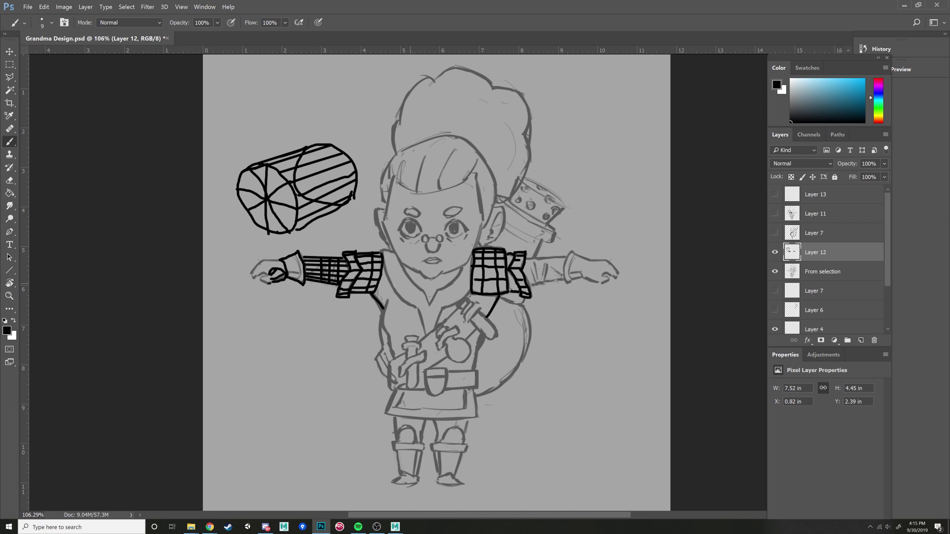
{"action": "left_click_drag", "start_coordinate": [274, 281], "coordinate": [265, 284]}
Erase alternate lengthwise edge lines along the side of the example cylinder.
{"action": "left_click", "coordinate": [9, 180]}
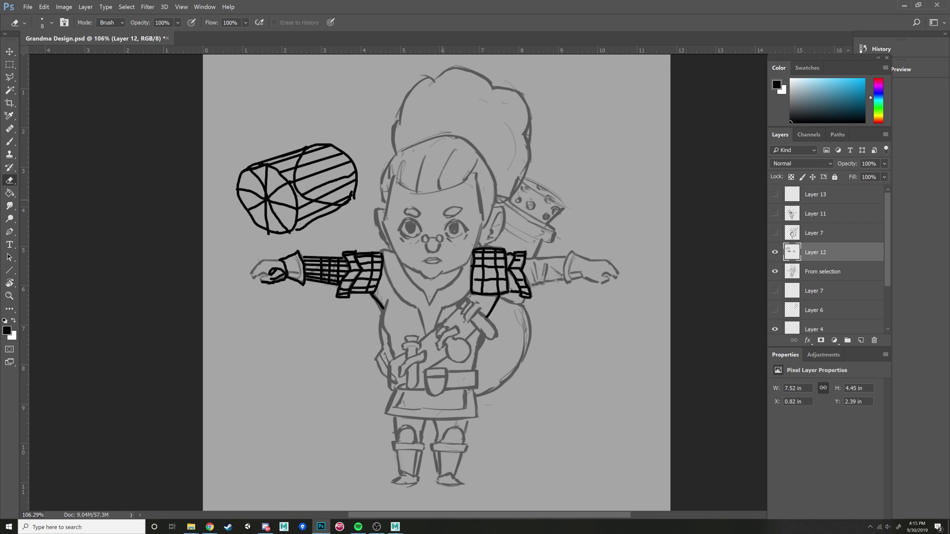
{"action": "left_click_drag", "start_coordinate": [301, 219], "coordinate": [341, 201]}
{"action": "left_click_drag", "start_coordinate": [352, 173], "coordinate": [301, 196]}
{"action": "left_click_drag", "start_coordinate": [284, 171], "coordinate": [293, 167]}
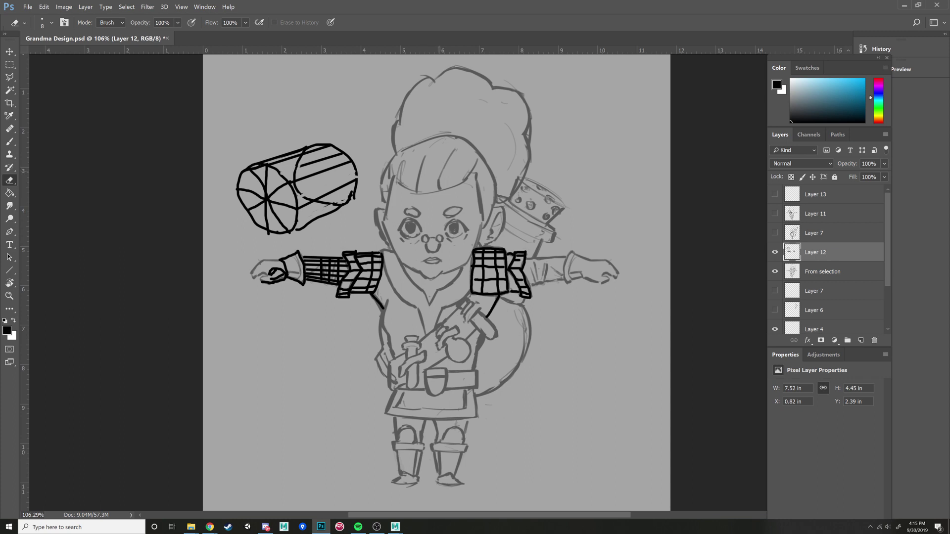
{"action": "mouse_move", "coordinate": [304, 165]}
{"action": "left_mouse_down"}
{"action": "mouse_move", "coordinate": [338, 155]}
{"action": "mouse_move", "coordinate": [317, 162]}
{"action": "left_mouse_up"}
Trace the fingers of the gloved hand with the Brush to finish its outline.
{"action": "left_click", "coordinate": [9, 142]}
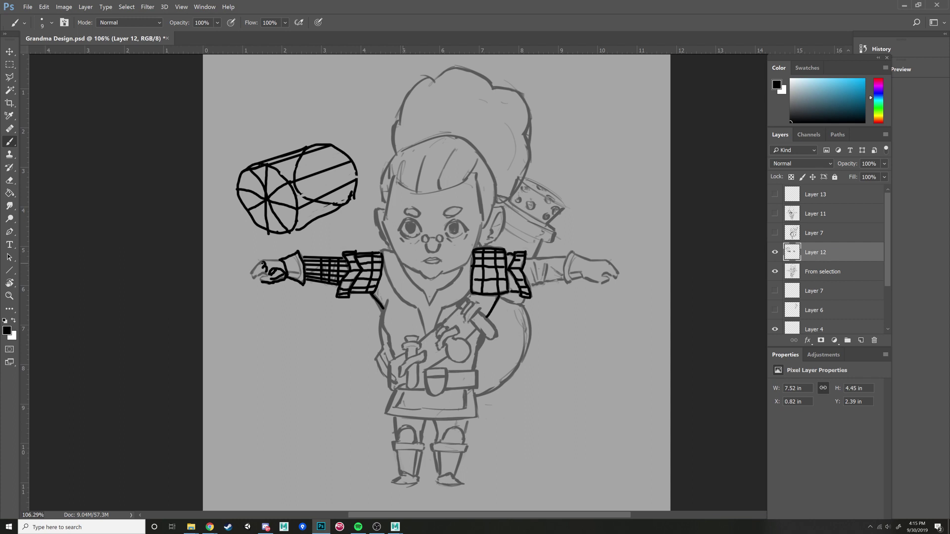
{"action": "left_click_drag", "start_coordinate": [262, 261], "coordinate": [248, 270]}
{"action": "left_click", "coordinate": [260, 279]}
{"action": "left_click_drag", "start_coordinate": [259, 278], "coordinate": [264, 281]}
Outline the collar flap from the gridded shoulder pad down to its pointed tip at the chest, including the folded end.
{"action": "mouse_move", "coordinate": [383, 263]}
{"action": "left_mouse_down"}
{"action": "mouse_move", "coordinate": [418, 310]}
{"action": "mouse_move", "coordinate": [396, 253]}
{"action": "left_mouse_up"}
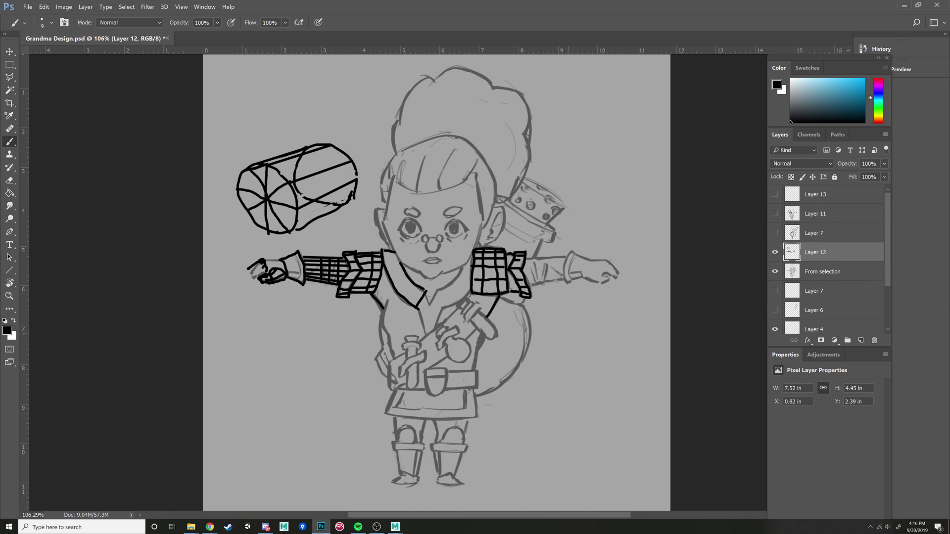
{"action": "left_click_drag", "start_coordinate": [430, 308], "coordinate": [430, 332]}
{"action": "left_click_drag", "start_coordinate": [425, 292], "coordinate": [429, 304]}
{"action": "left_click_drag", "start_coordinate": [416, 309], "coordinate": [426, 332]}
{"action": "left_click_drag", "start_coordinate": [417, 308], "coordinate": [429, 312]}
{"action": "left_click_drag", "start_coordinate": [399, 292], "coordinate": [406, 298]}
{"action": "key", "text": "a"}
{"action": "key", "text": "b"}
{"action": "key", "text": "a"}
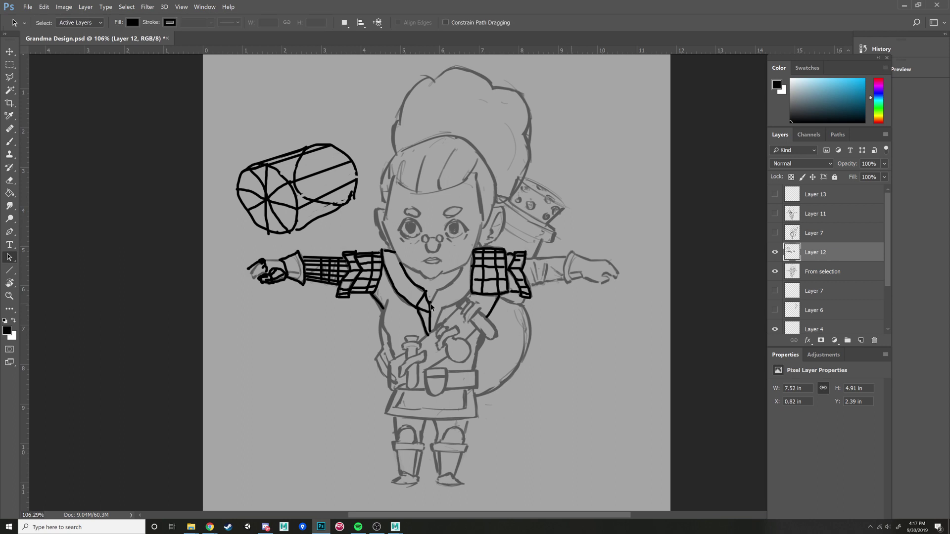
{"action": "key", "text": "b"}
{"action": "left_click_drag", "start_coordinate": [425, 291], "coordinate": [431, 300]}
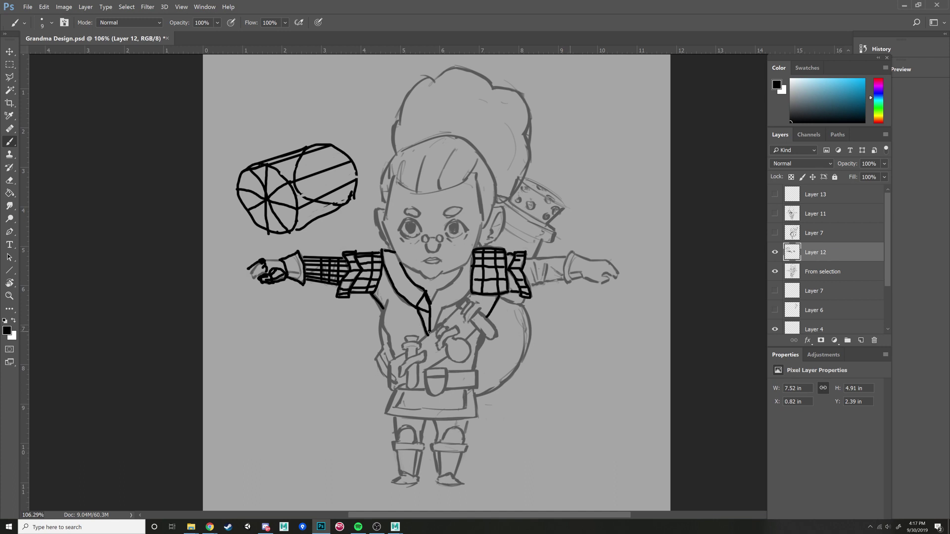
{"action": "left_click_drag", "start_coordinate": [429, 332], "coordinate": [430, 340]}
Draw crosswise edge lines over the collar and guide lines across the upper chest beneath it, undoing stray strokes.
{"action": "left_click_drag", "start_coordinate": [423, 324], "coordinate": [384, 314]}
{"action": "mouse_move", "coordinate": [416, 310]}
{"action": "left_mouse_down"}
{"action": "mouse_move", "coordinate": [387, 300]}
{"action": "mouse_move", "coordinate": [406, 291]}
{"action": "mouse_move", "coordinate": [384, 252]}
{"action": "left_mouse_up"}
{"action": "key", "text": "ctrl+z"}
{"action": "key", "text": "ctrl+z"}
{"action": "key", "text": "ctrl+z"}
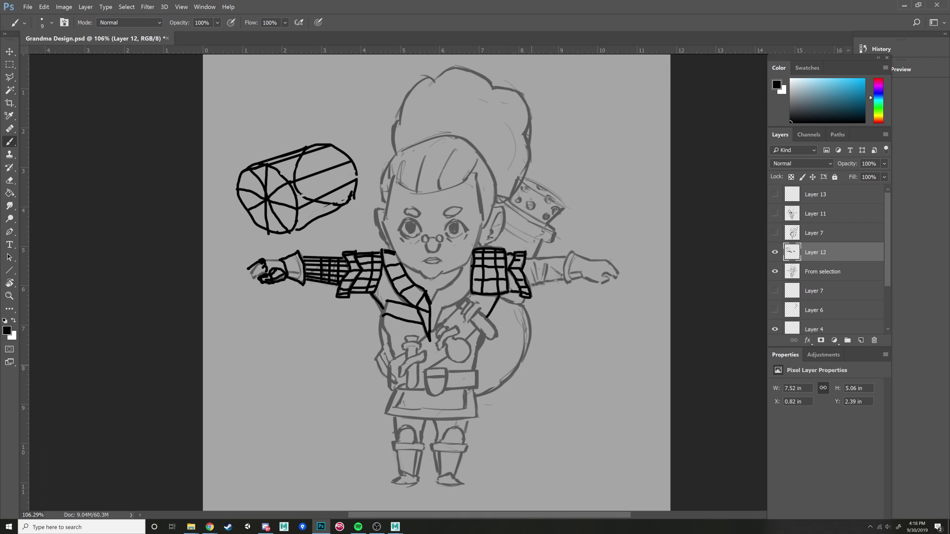
Outline the diagonal chest strap with its crosswise divisions and trace the item attached near its upper end.
{"action": "left_click_drag", "start_coordinate": [389, 364], "coordinate": [388, 389]}
{"action": "left_click_drag", "start_coordinate": [389, 391], "coordinate": [480, 327]}
{"action": "mouse_move", "coordinate": [469, 293]}
{"action": "left_mouse_down"}
{"action": "mouse_move", "coordinate": [388, 365]}
{"action": "mouse_move", "coordinate": [397, 365]}
{"action": "mouse_move", "coordinate": [397, 384]}
{"action": "left_mouse_up"}
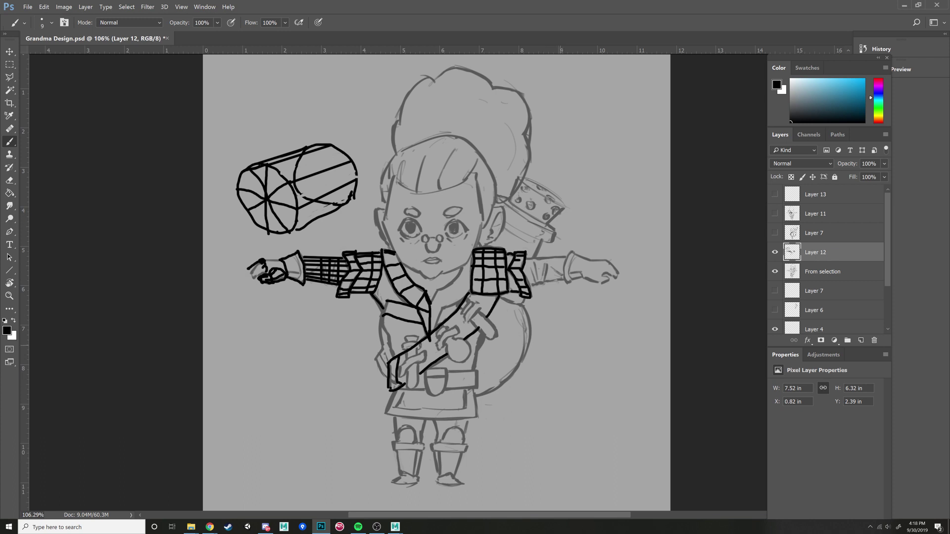
{"action": "left_click_drag", "start_coordinate": [421, 348], "coordinate": [423, 371]}
{"action": "left_click_drag", "start_coordinate": [445, 319], "coordinate": [458, 339]}
{"action": "mouse_move", "coordinate": [463, 304]}
{"action": "left_mouse_down"}
{"action": "mouse_move", "coordinate": [488, 324]}
{"action": "mouse_move", "coordinate": [492, 302]}
{"action": "left_mouse_up"}
{"action": "mouse_move", "coordinate": [469, 322]}
{"action": "left_mouse_down"}
{"action": "mouse_move", "coordinate": [496, 337]}
{"action": "mouse_move", "coordinate": [484, 309]}
{"action": "mouse_move", "coordinate": [465, 321]}
{"action": "left_mouse_up"}
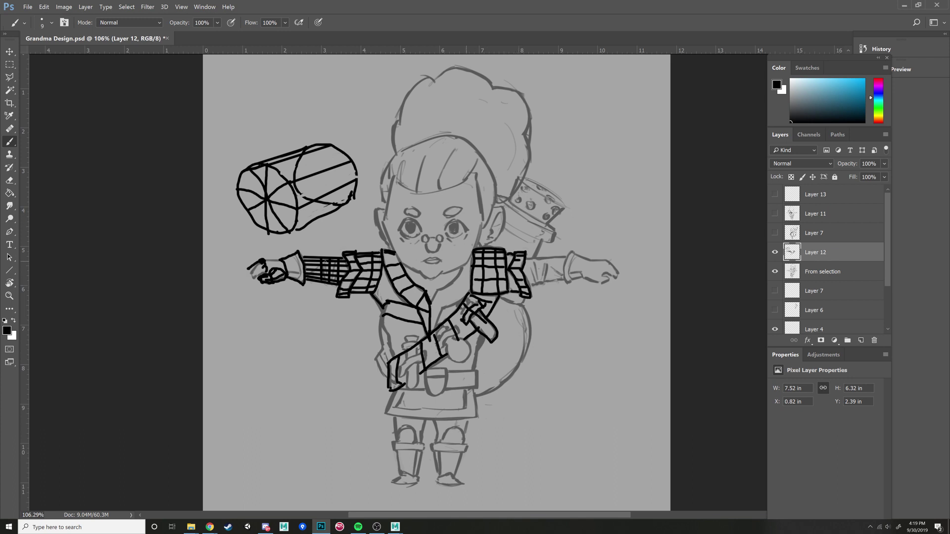
{"action": "left_click_drag", "start_coordinate": [373, 277], "coordinate": [384, 284]}
{"action": "mouse_move", "coordinate": [342, 287]}
{"action": "left_mouse_down"}
{"action": "mouse_move", "coordinate": [368, 286]}
{"action": "mouse_move", "coordinate": [336, 274]}
{"action": "left_mouse_up"}
{"action": "left_click_drag", "start_coordinate": [359, 261], "coordinate": [371, 270]}
{"action": "mouse_move", "coordinate": [373, 271]}
{"action": "left_mouse_down"}
{"action": "mouse_move", "coordinate": [379, 279]}
{"action": "mouse_move", "coordinate": [351, 287]}
{"action": "mouse_move", "coordinate": [374, 269]}
{"action": "mouse_move", "coordinate": [385, 305]}
{"action": "mouse_move", "coordinate": [420, 333]}
{"action": "mouse_move", "coordinate": [421, 303]}
{"action": "mouse_move", "coordinate": [382, 299]}
{"action": "mouse_move", "coordinate": [390, 320]}
{"action": "mouse_move", "coordinate": [427, 310]}
{"action": "mouse_move", "coordinate": [390, 300]}
{"action": "left_mouse_up"}
{"action": "key", "text": "ctrl+z"}
{"action": "key", "text": "ctrl+z"}
{"action": "key", "text": "ctrl+z"}
{"action": "key", "text": "ctrl+z"}
{"action": "key", "text": "ctrl+z"}
Draw edge lines from beneath the gridded shoulder pad down the chest's side, connecting to the upper-chest guide lines.
{"action": "left_click_drag", "start_coordinate": [378, 282], "coordinate": [390, 301]}
{"action": "left_click_drag", "start_coordinate": [377, 296], "coordinate": [389, 330]}
{"action": "left_click_drag", "start_coordinate": [477, 343], "coordinate": [481, 348]}
Switch to Maya and select the blocky torso mesh standing between the two character reference planes.
{"action": "mouse_move", "coordinate": [395, 527]}
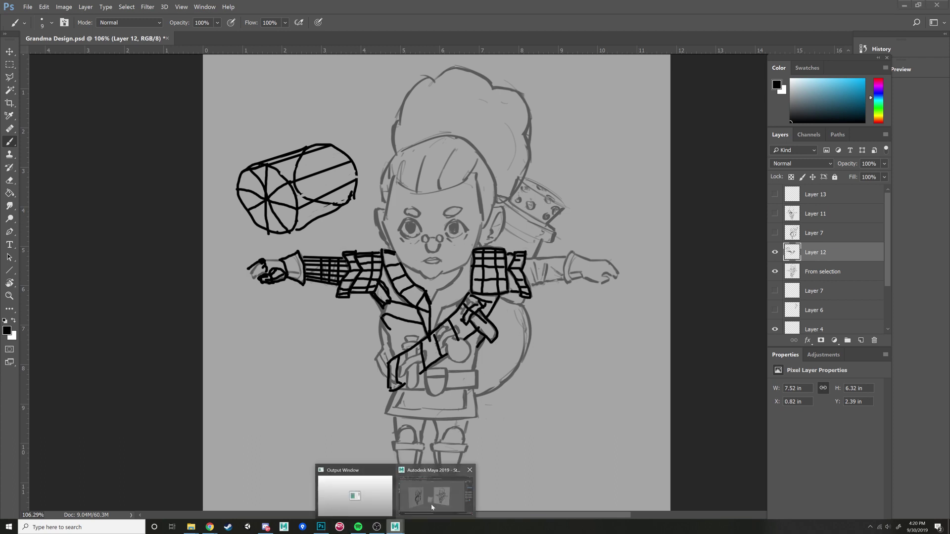
{"action": "left_click", "coordinate": [441, 490]}
{"action": "mouse_move", "coordinate": [410, 343]}
{"action": "left_mouse_down"}
{"action": "mouse_move", "coordinate": [414, 322]}
{"action": "mouse_move", "coordinate": [447, 336]}
{"action": "mouse_move", "coordinate": [423, 342]}
{"action": "left_mouse_up"}
{"action": "left_click", "coordinate": [415, 322]}
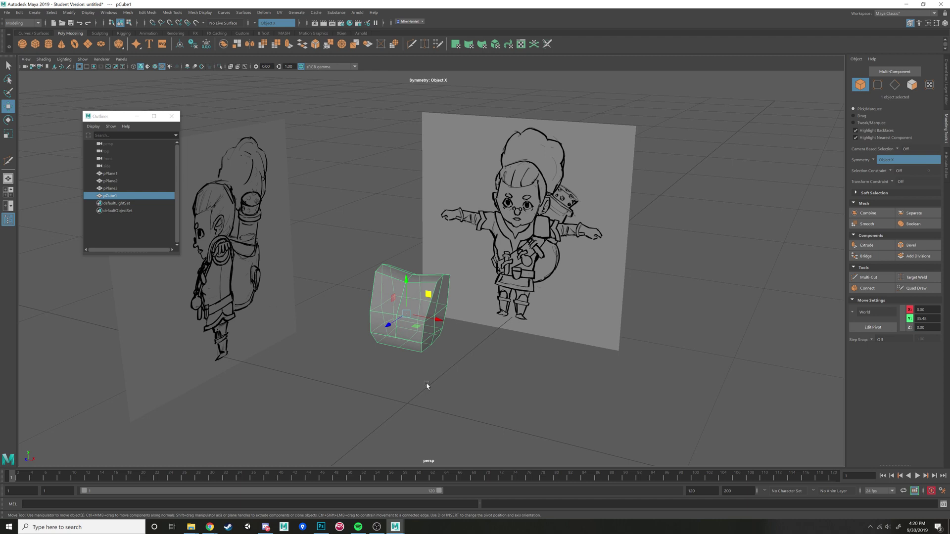
{"action": "mouse_move", "coordinate": [431, 381]}
{"action": "left_mouse_down"}
{"action": "mouse_move", "coordinate": [403, 377]}
{"action": "mouse_move", "coordinate": [409, 248]}
{"action": "mouse_move", "coordinate": [431, 252]}
{"action": "mouse_move", "coordinate": [455, 324]}
{"action": "mouse_move", "coordinate": [399, 393]}
{"action": "left_mouse_up"}
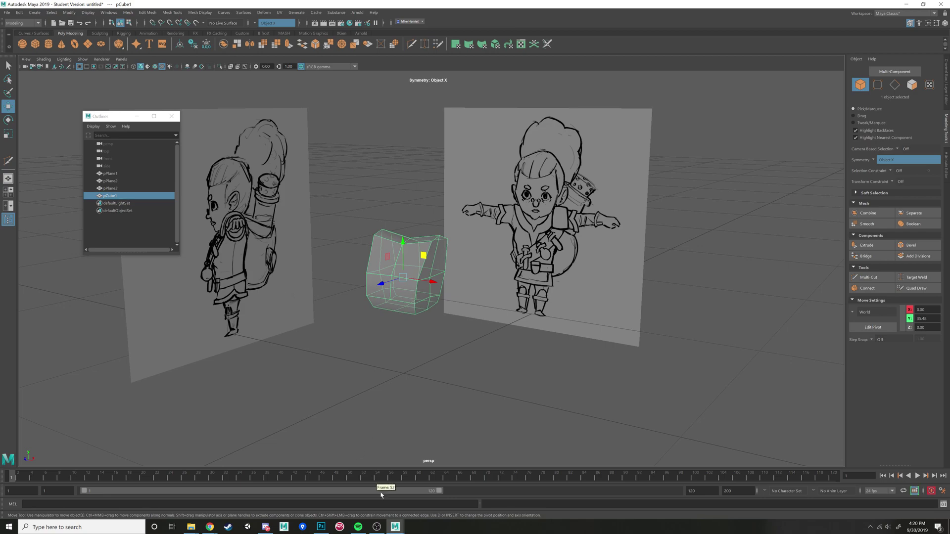